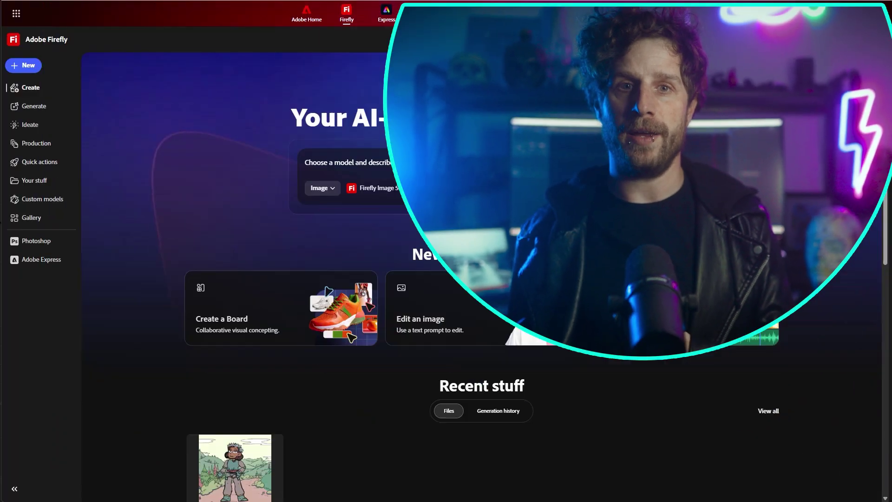
- Generate a 16:9 Nano Banana image of a deserted, misty post-apocalyptic London from the prompt
left_click(33, 107)
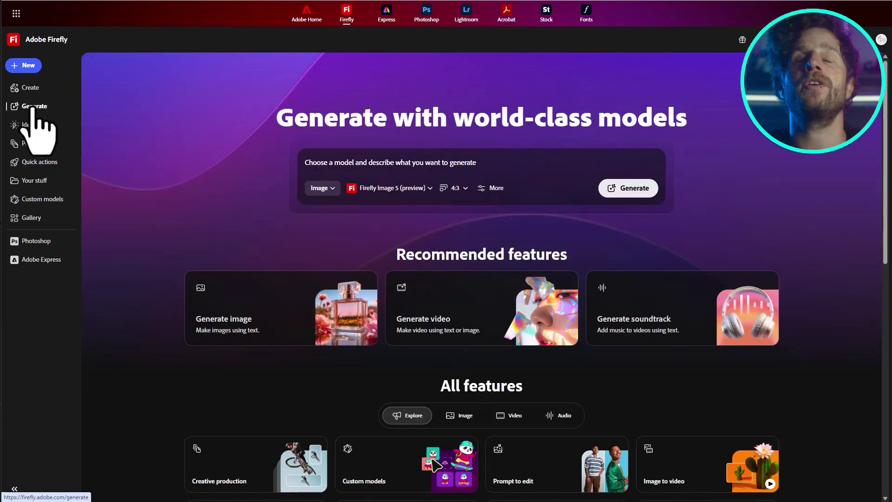
left_click(477, 328)
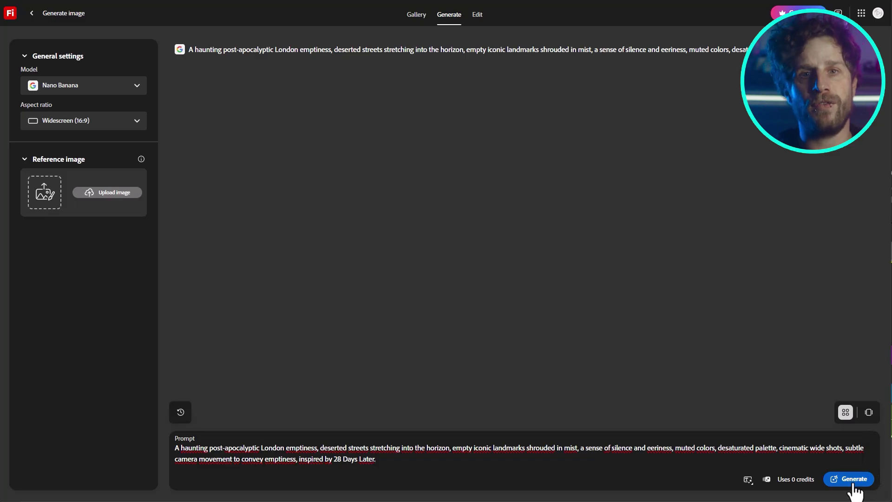
left_click(853, 483)
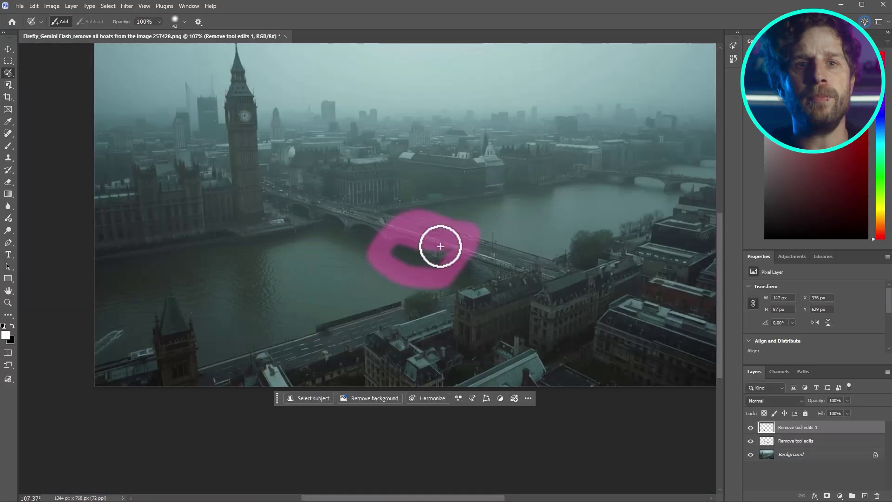
- Mark the bridge cars for removal and the sky near Big Ben for smoke, then compare with the original
left_click_drag(443, 247, 446, 251)
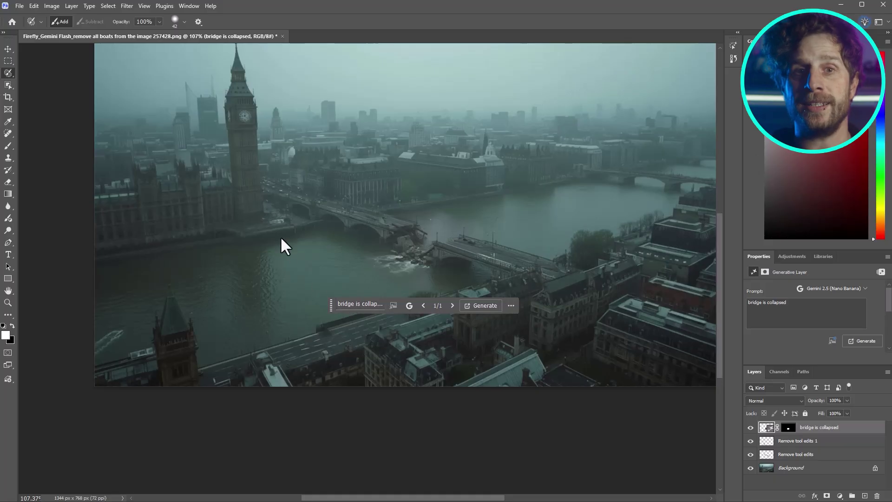
left_click_drag(394, 81, 329, 153)
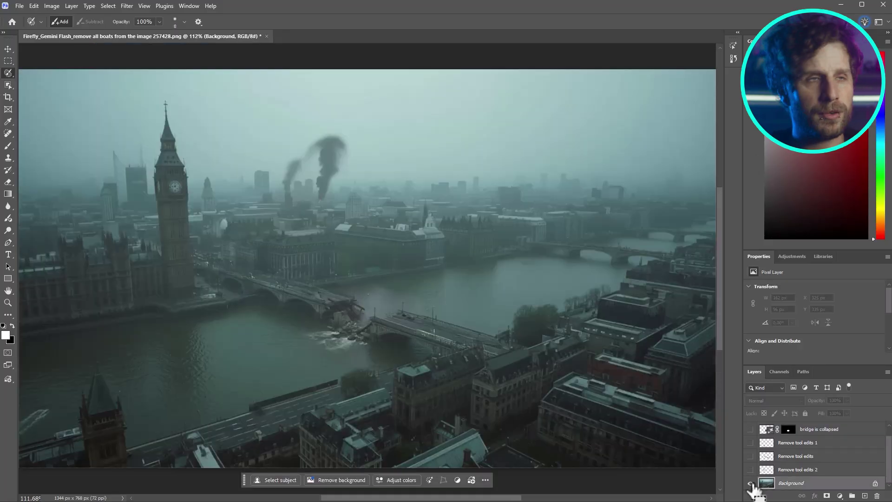
left_click(750, 482, "alt")
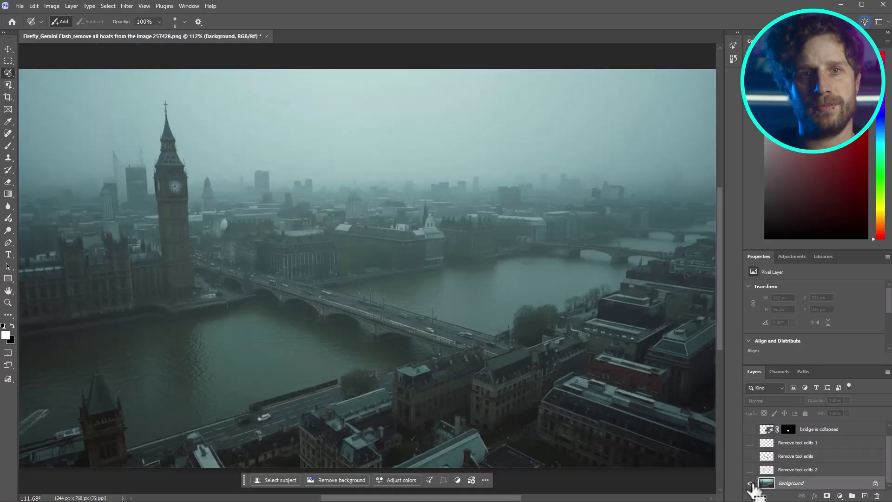
left_click(750, 483, "alt")
left_click(750, 483, "alt")
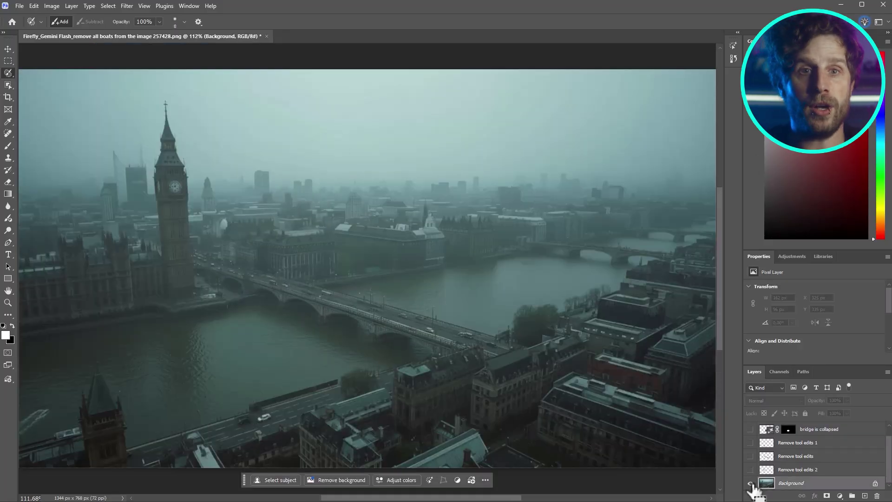
left_click(750, 483, "alt")
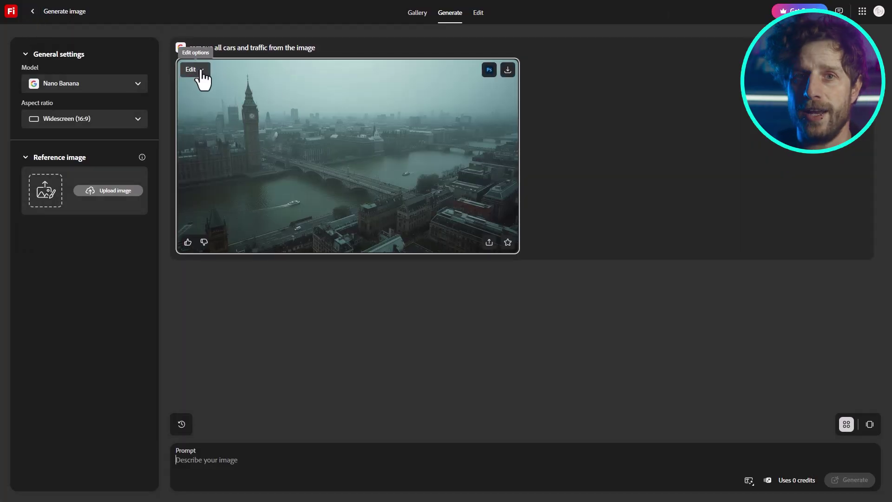
- Mask the boat and its wake on the river with Generative fill and regenerate that area
left_click(202, 79)
left_click(216, 117)
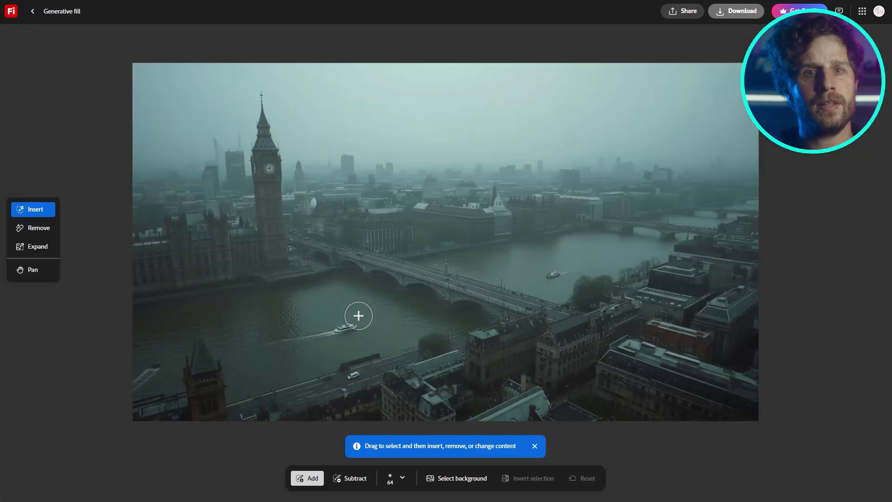
mouse_move(358, 320)
left_mouse_down()
mouse_move(310, 337)
mouse_move(258, 343)
left_mouse_up()
left_click(602, 477)
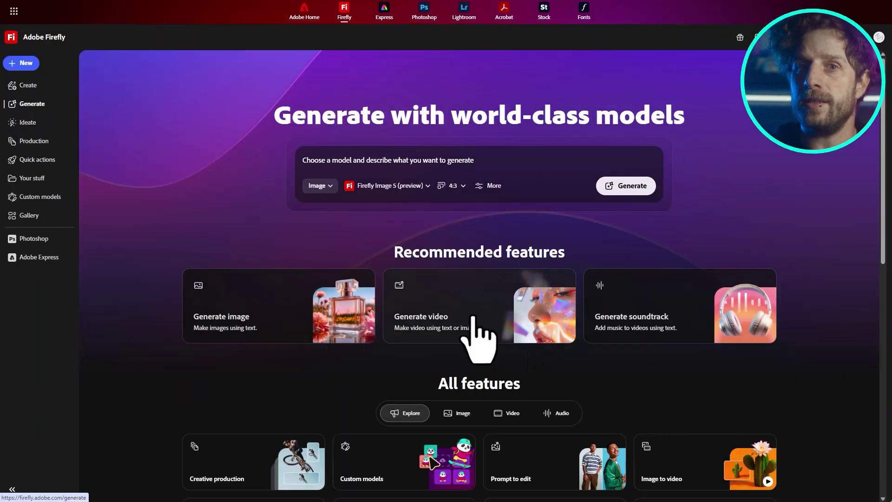
- Load London establishing.png from the device as the first frame of a Veo 3.1 video
left_click(473, 318)
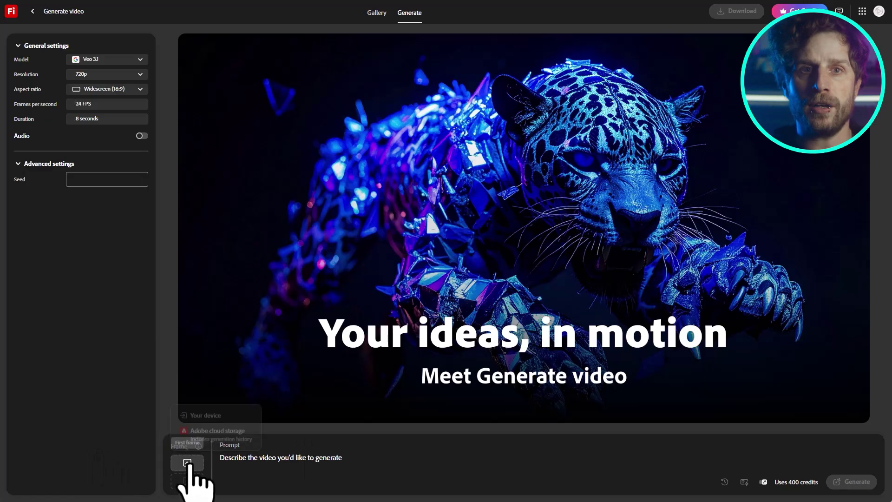
left_click(218, 411)
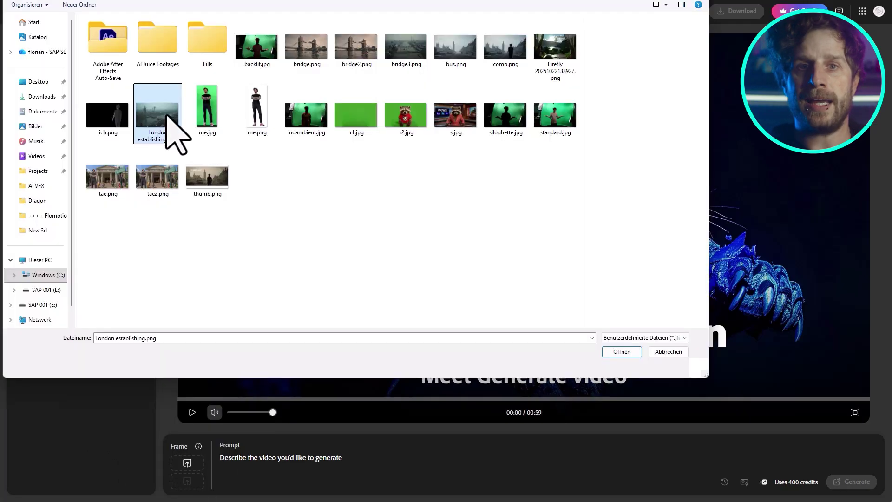
left_click(170, 119)
left_click(622, 352)
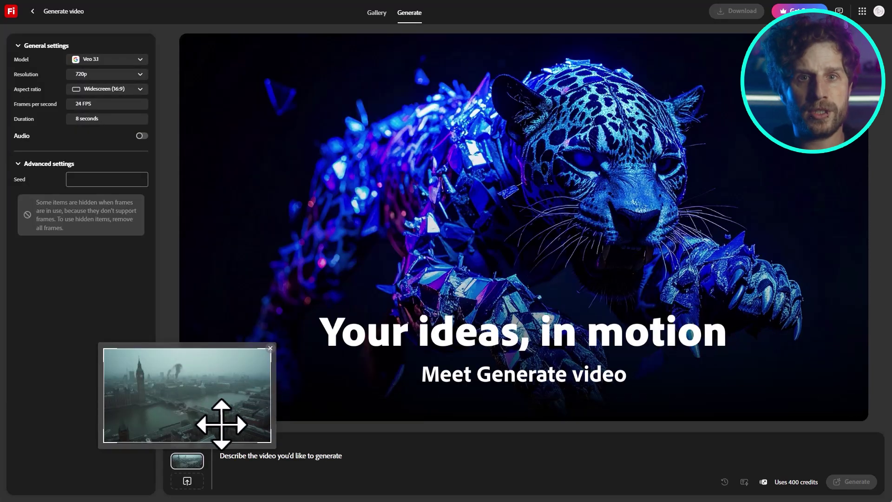
left_click(339, 455)
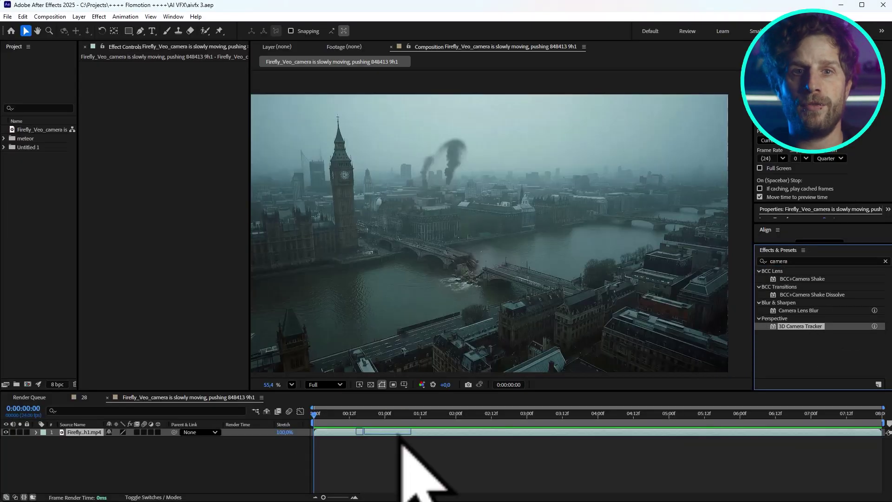
- Camera-track the London clip, create a tracked null and camera, and add Meteors-Impact-01.mov to the comp
left_click_drag(400, 435, 400, 433)
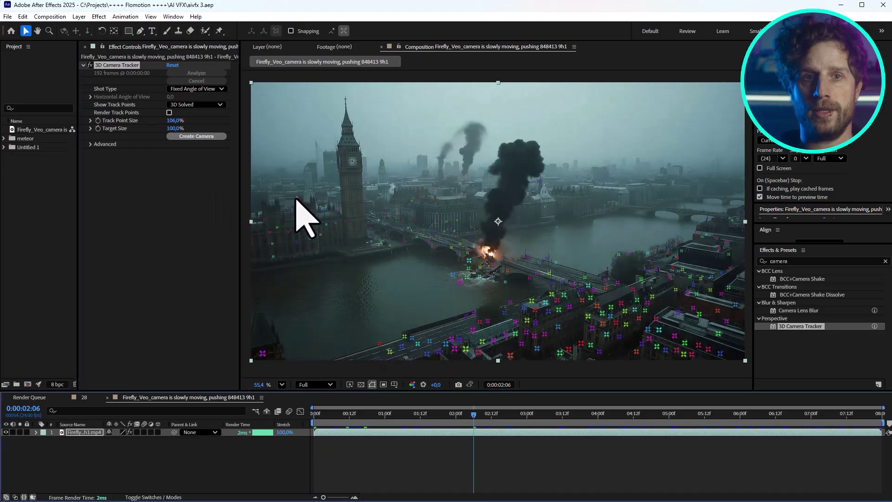
right_click(298, 198)
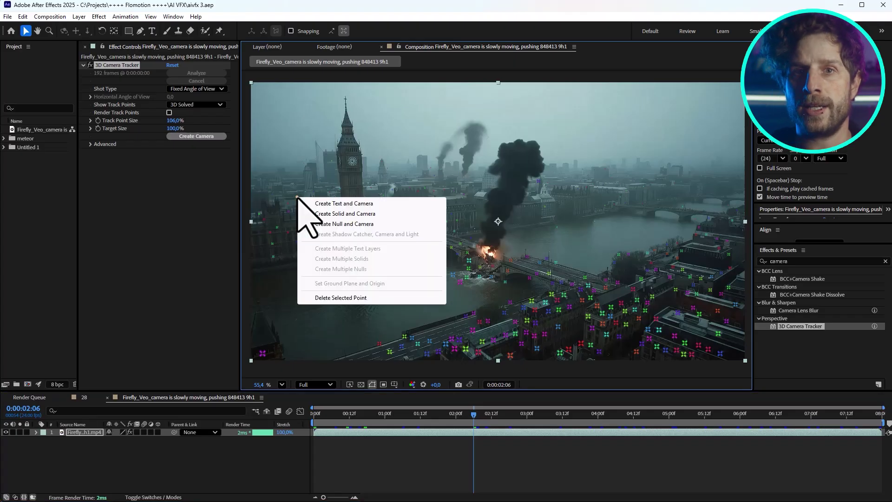
left_click(331, 224)
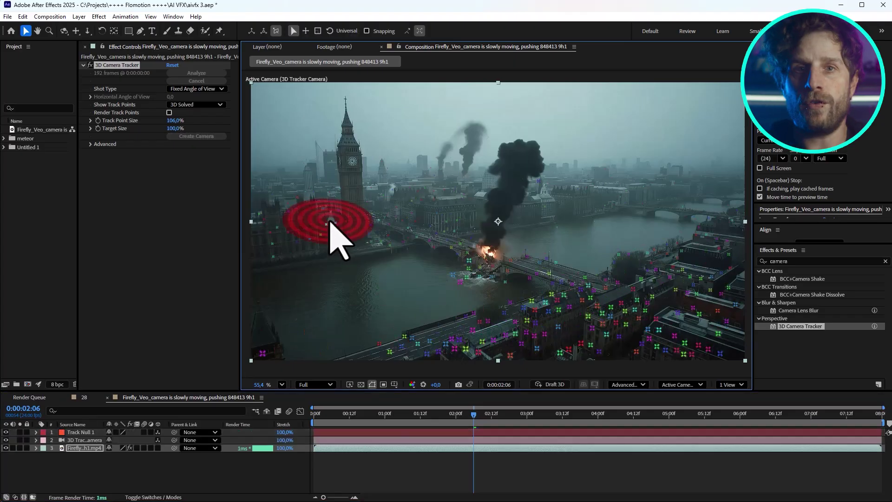
double_click(52, 200)
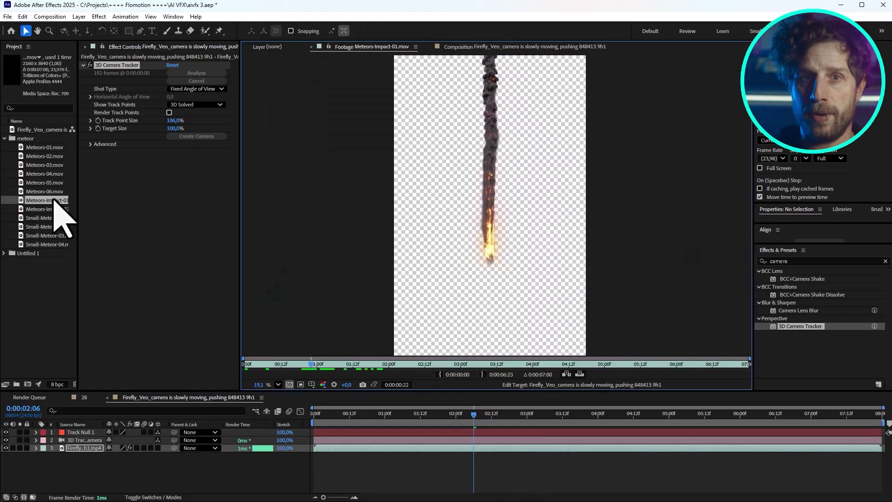
left_click_drag(54, 200, 123, 435)
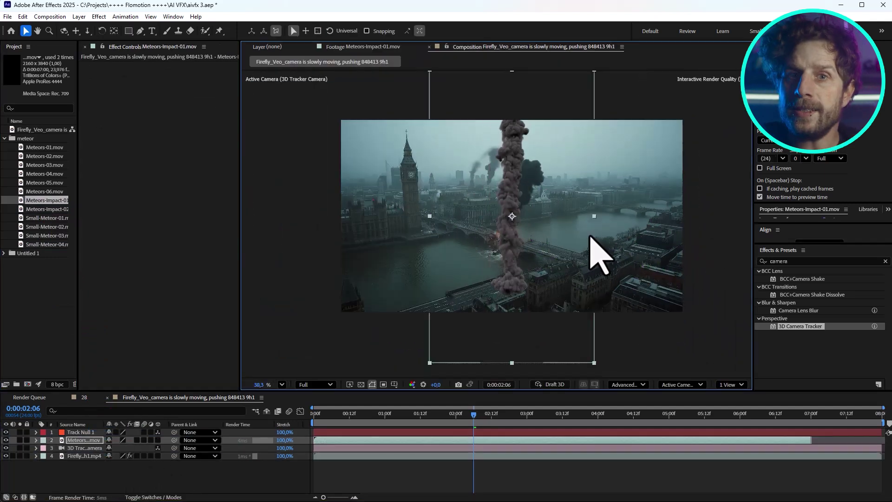
- Apply Levels and Extract to the meteor layer, with Extract's white point at 60
left_click(764, 261)
type("leve")
left_click_drag(794, 302, 478, 198)
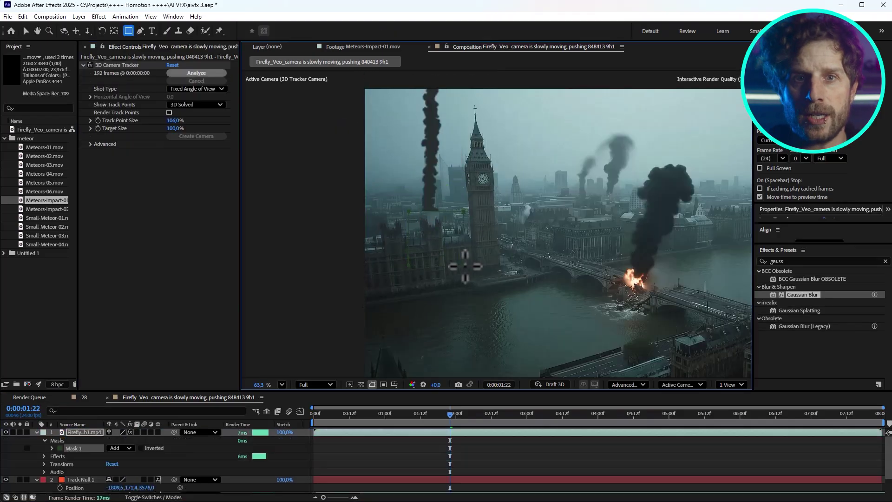
left_click_drag(786, 303, 483, 260)
left_click_drag(195, 205, 129, 205)
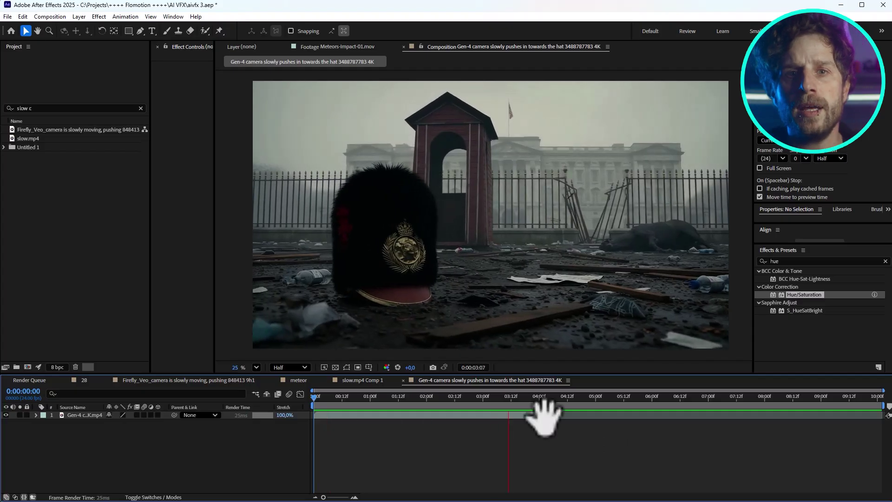
- Time-stretch the guard's-hat clip to 200% and enable frame blending
left_click(542, 415)
left_click(282, 415)
left_click(493, 317)
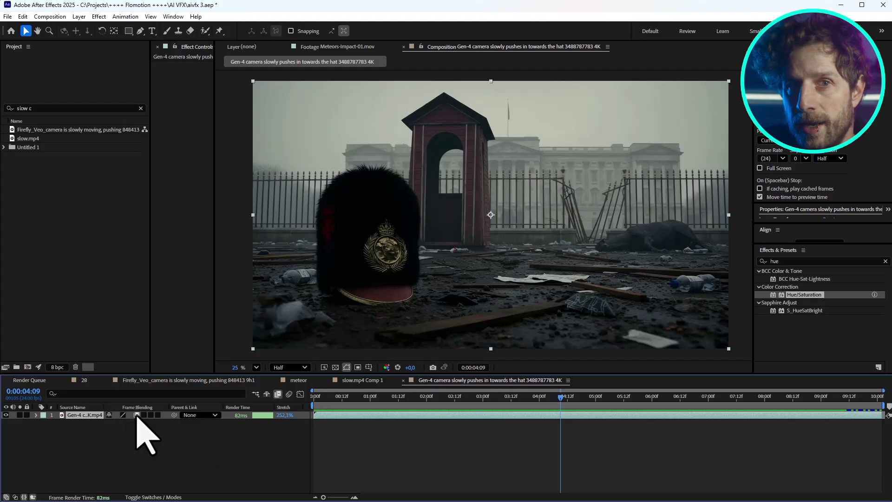
left_click(137, 414)
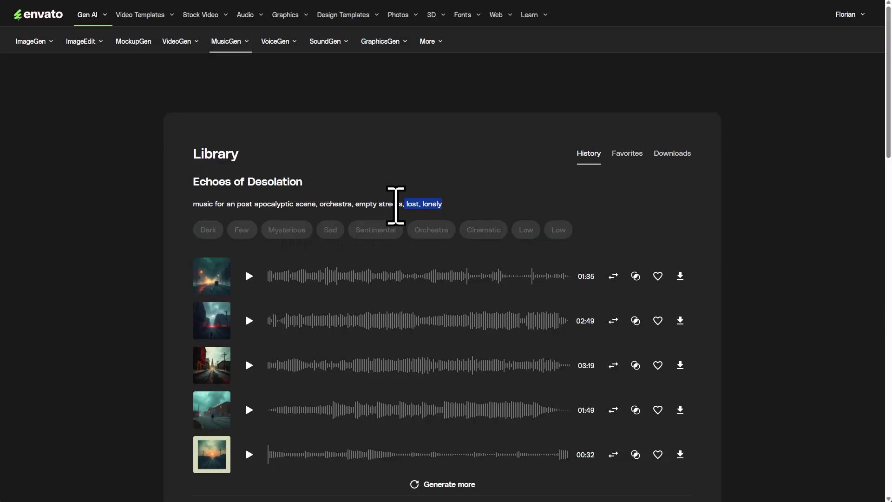
- Select the words 'lost, lonely' in the music prompt
left_click_drag(397, 208, 190, 202)
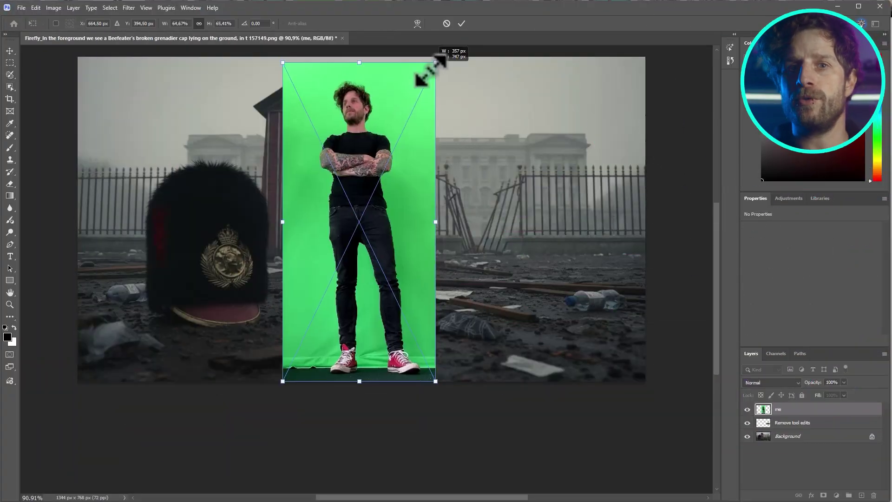
- Shrink the green-screen person layer and place it beside the broken fence
left_click_drag(428, 70, 504, 76)
mouse_move(468, 218)
left_mouse_down()
mouse_move(501, 179)
mouse_move(553, 186)
left_mouse_up()
key("Return")
- Remove the person's background, harmonize them with the scene, then upload the scene as a video frame
key("w")
left_click(149, 393)
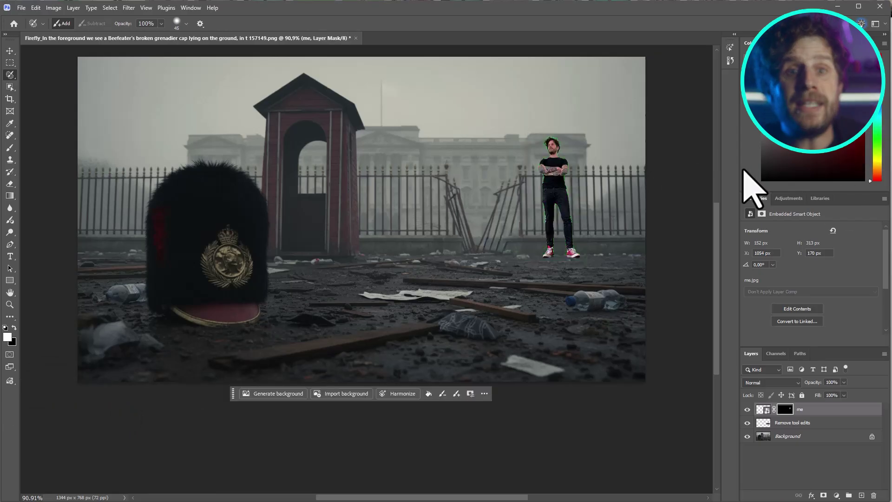
left_click(400, 394)
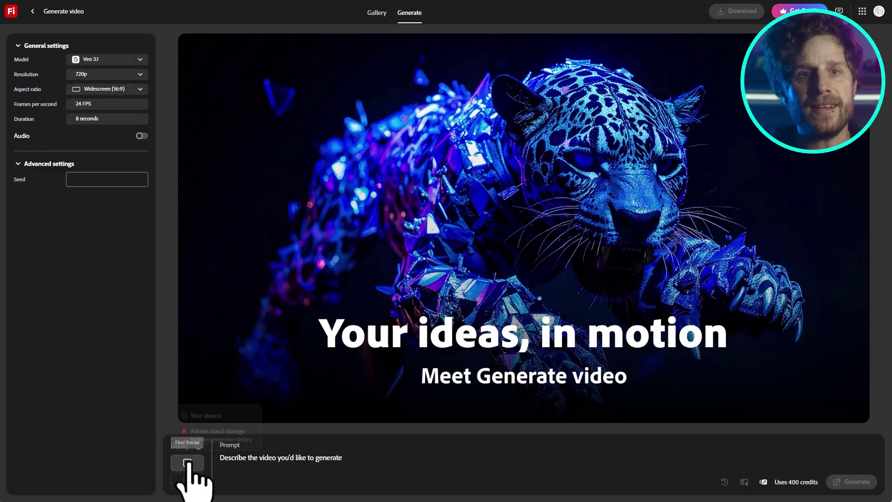
left_click(211, 413)
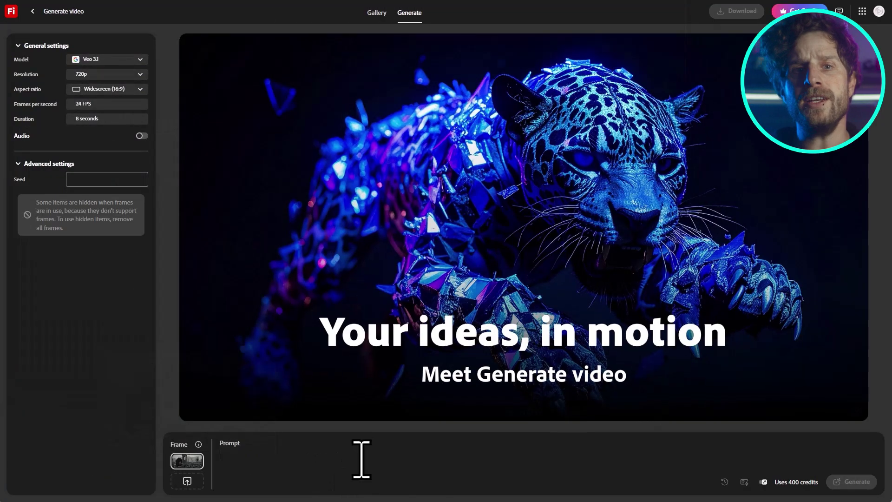